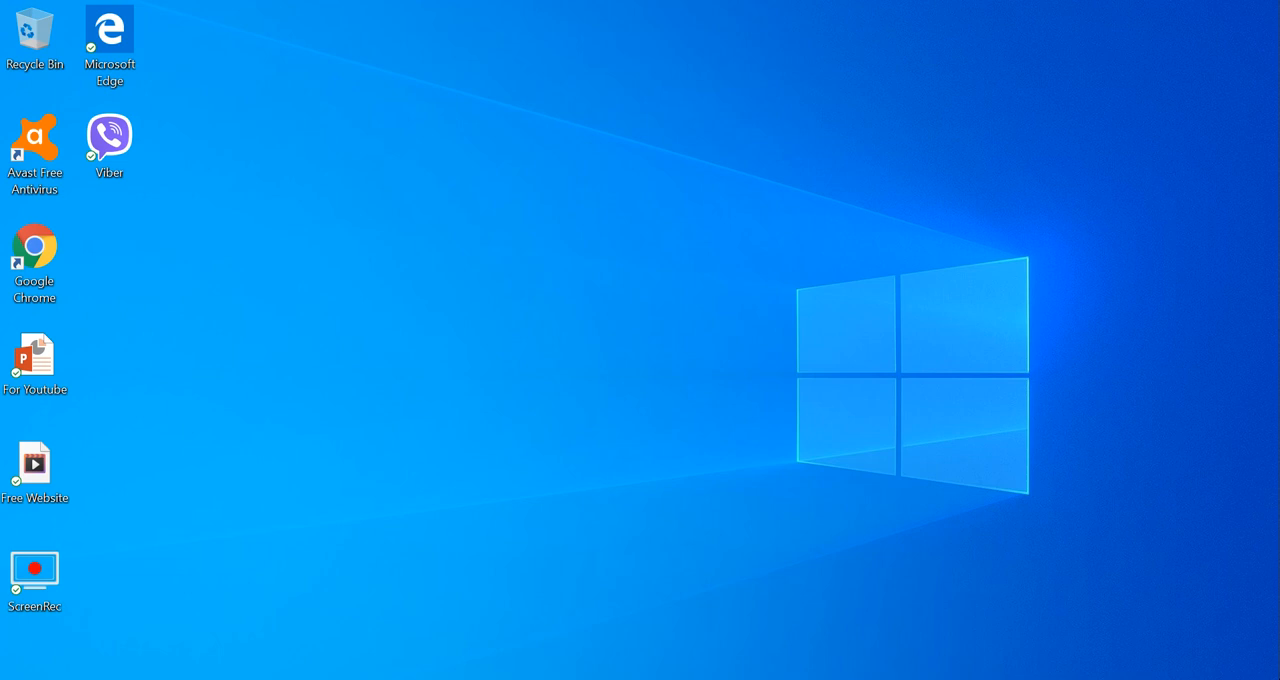
# Switch to the Book1 workbook in Excel and sum the first student's marks, C3:F3, into G3 with AutoSum.
pyautogui.moveTo(816, 679)
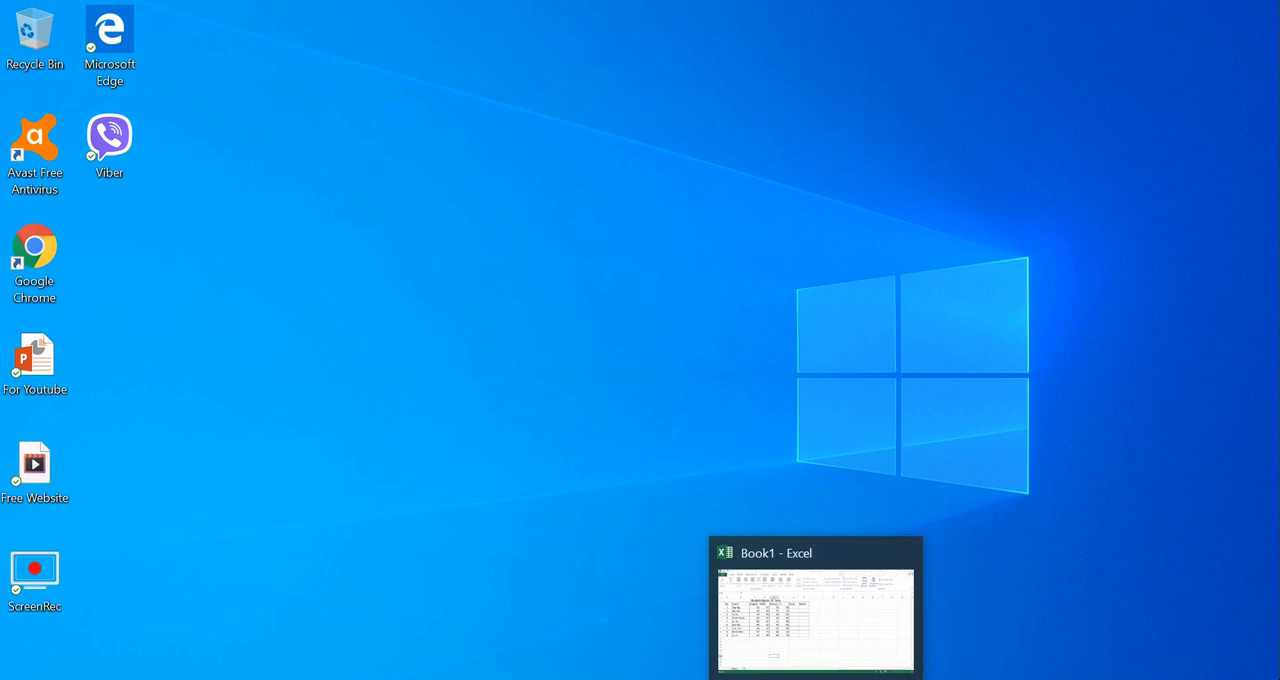
pyautogui.click(816, 679)
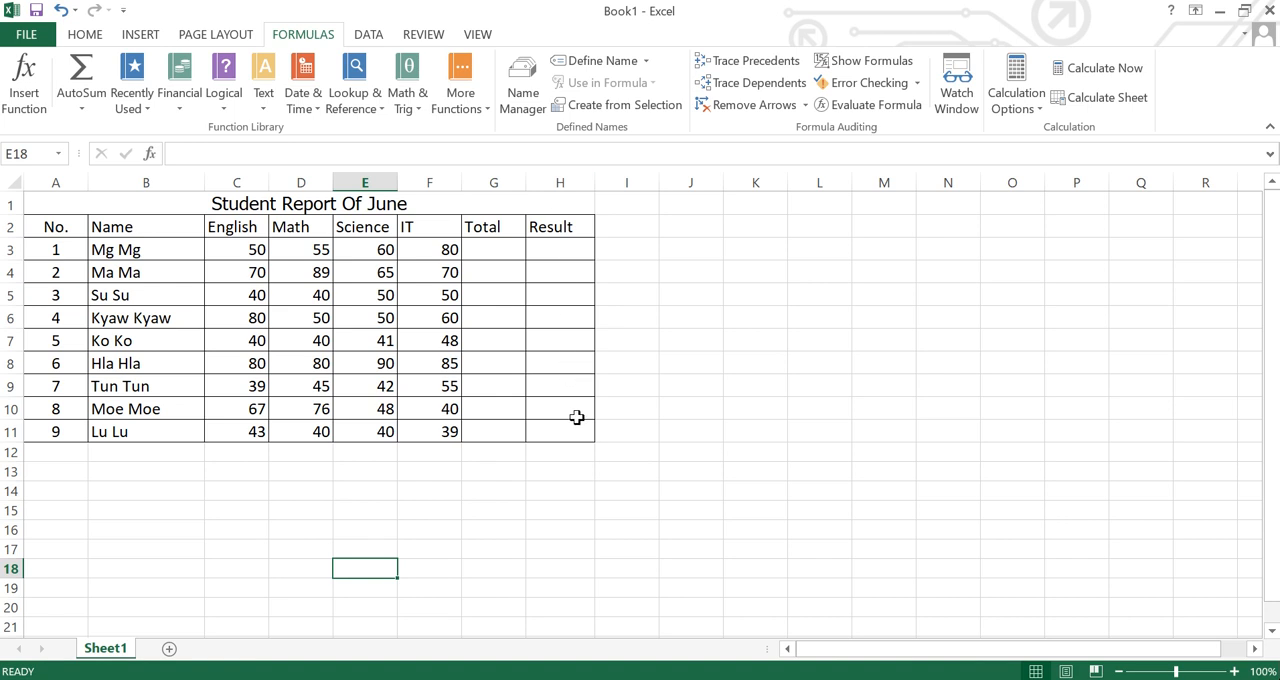
pyautogui.click(477, 244)
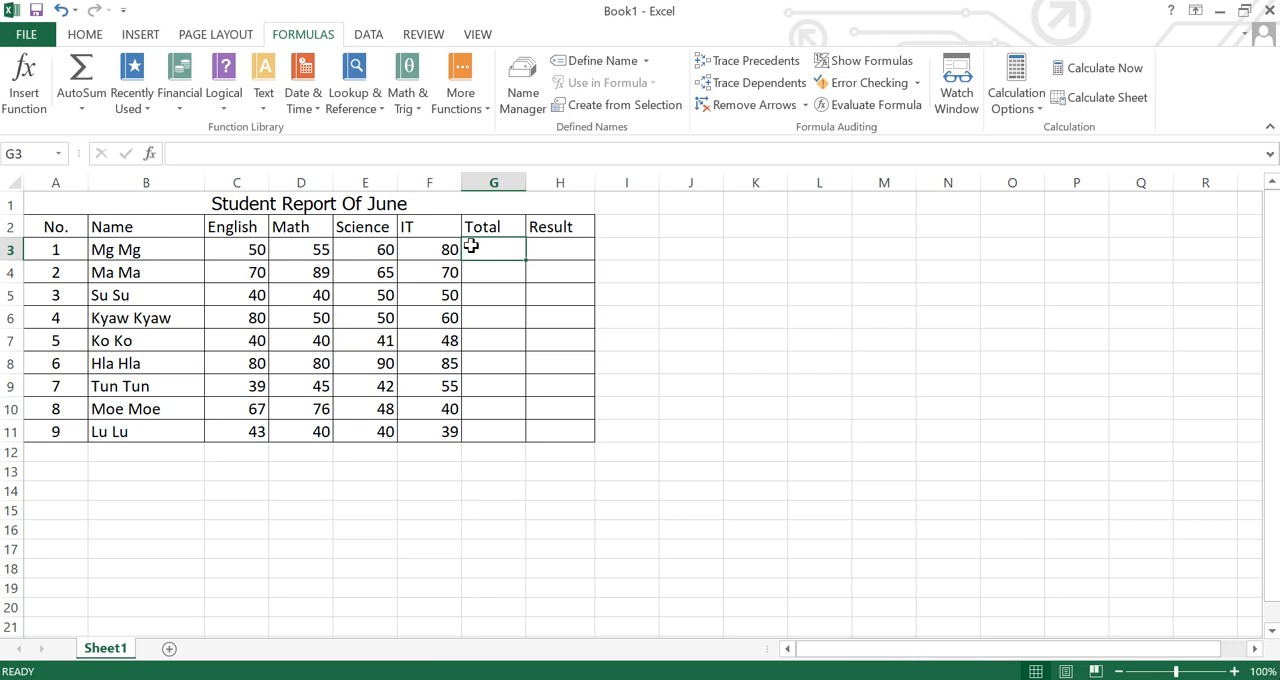
pyautogui.click(231, 249)
pyautogui.moveTo(258, 249); pyautogui.dragTo(500, 249)
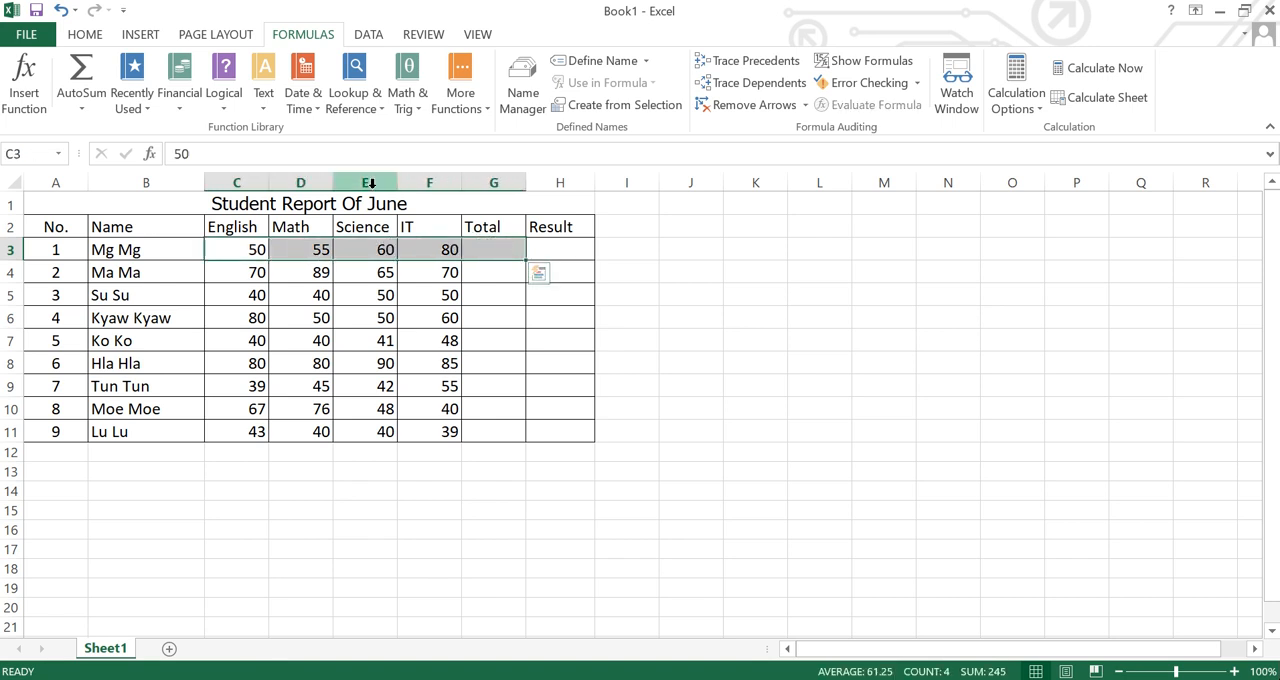
pyautogui.click(85, 35)
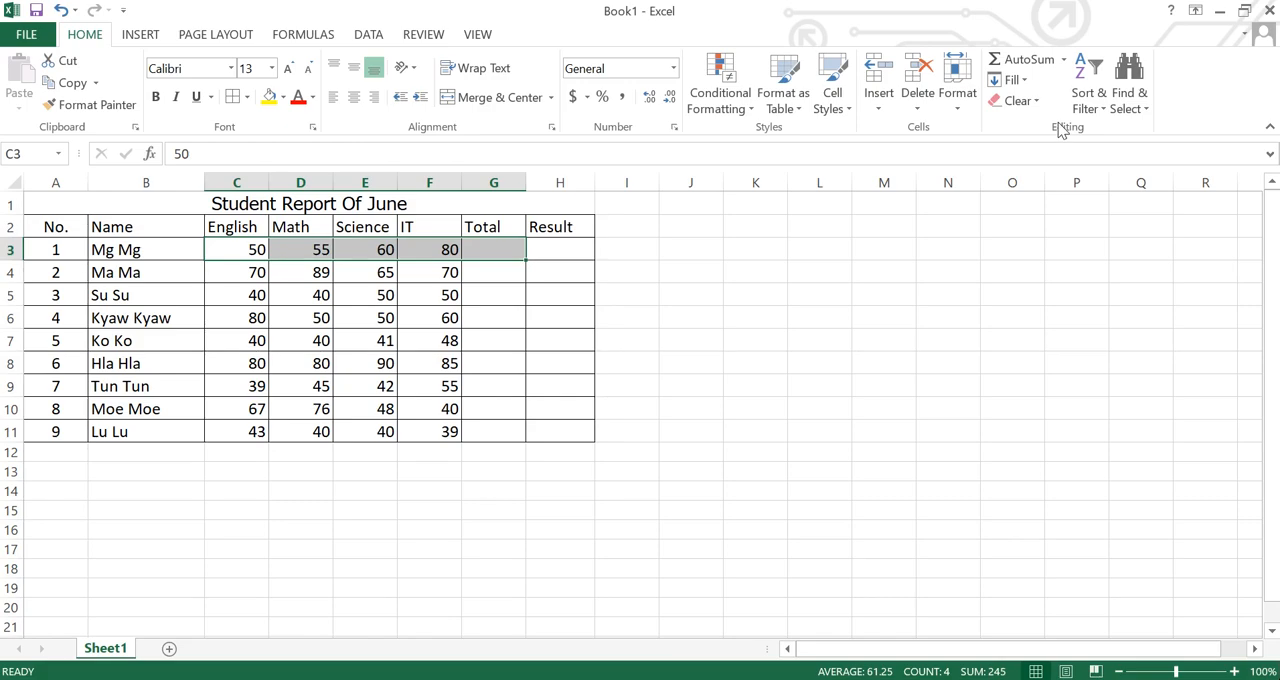
pyautogui.click(1029, 64)
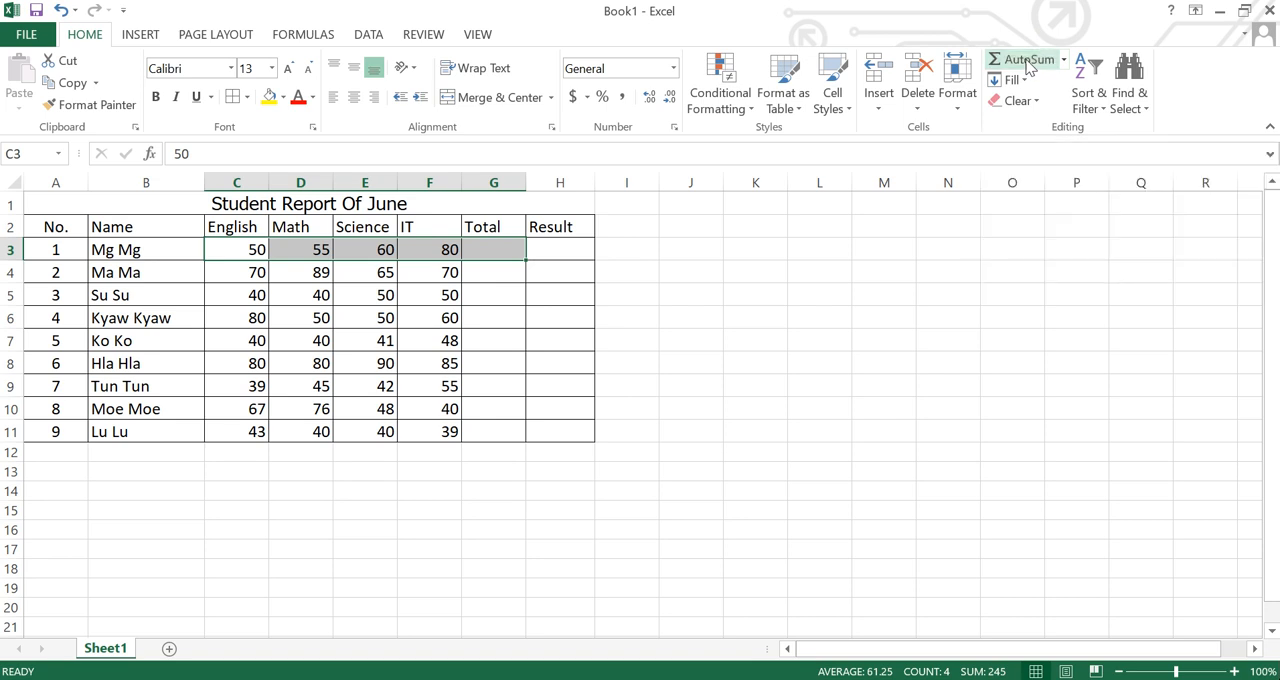
# Fill the Total formula from G3 down to the last student in G11.
pyautogui.click(500, 272)
pyautogui.click(500, 252)
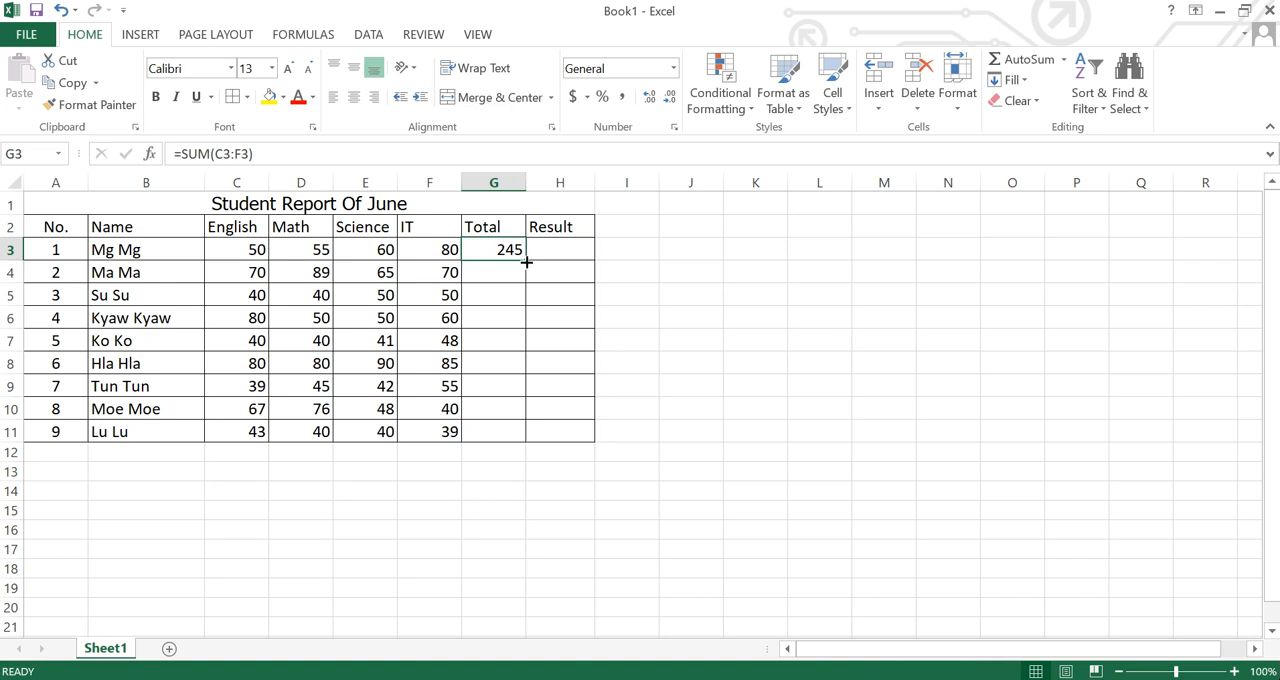
pyautogui.moveTo(527, 262); pyautogui.dragTo(478, 432)
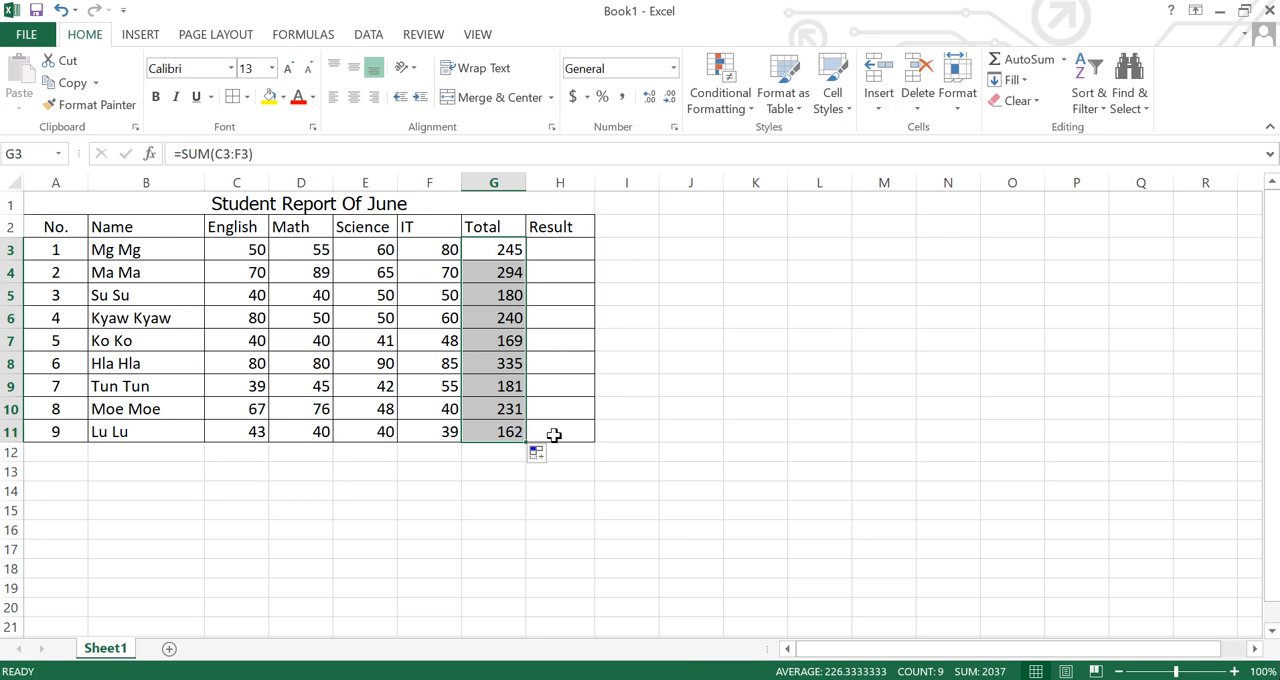
# Insert an IF function in H3, the first student's Result cell, and look over its three arguments.
pyautogui.click(558, 252)
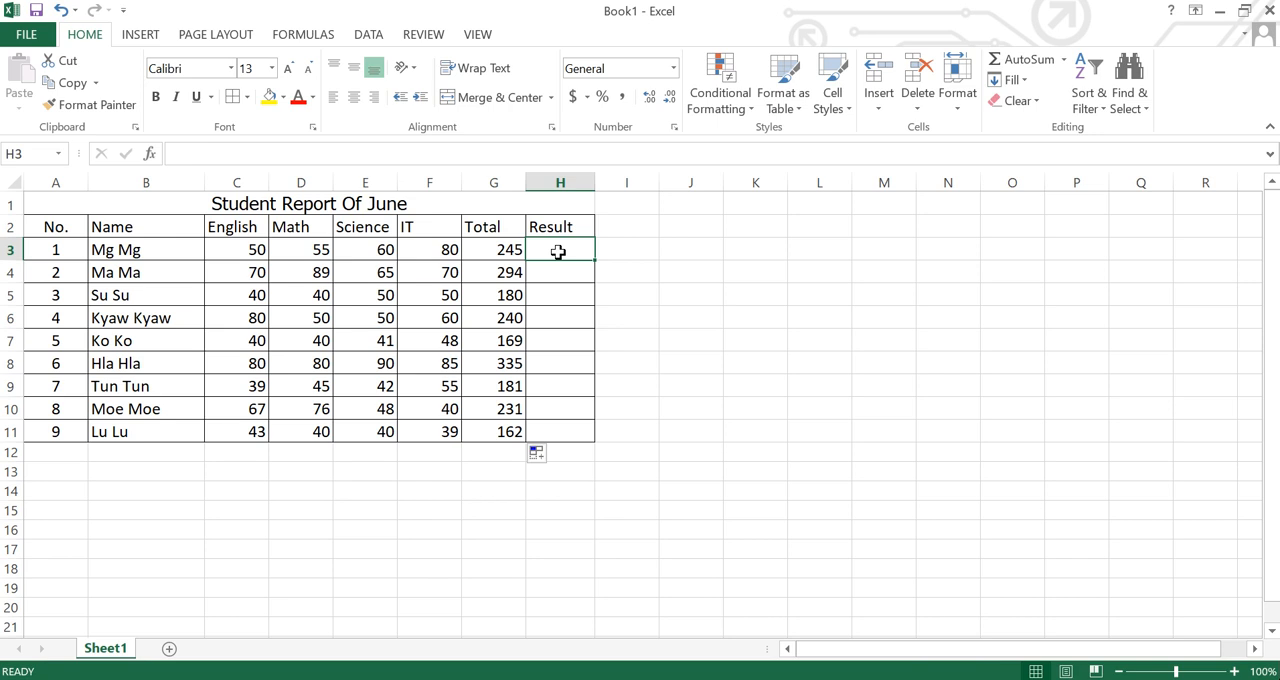
pyautogui.click(287, 38)
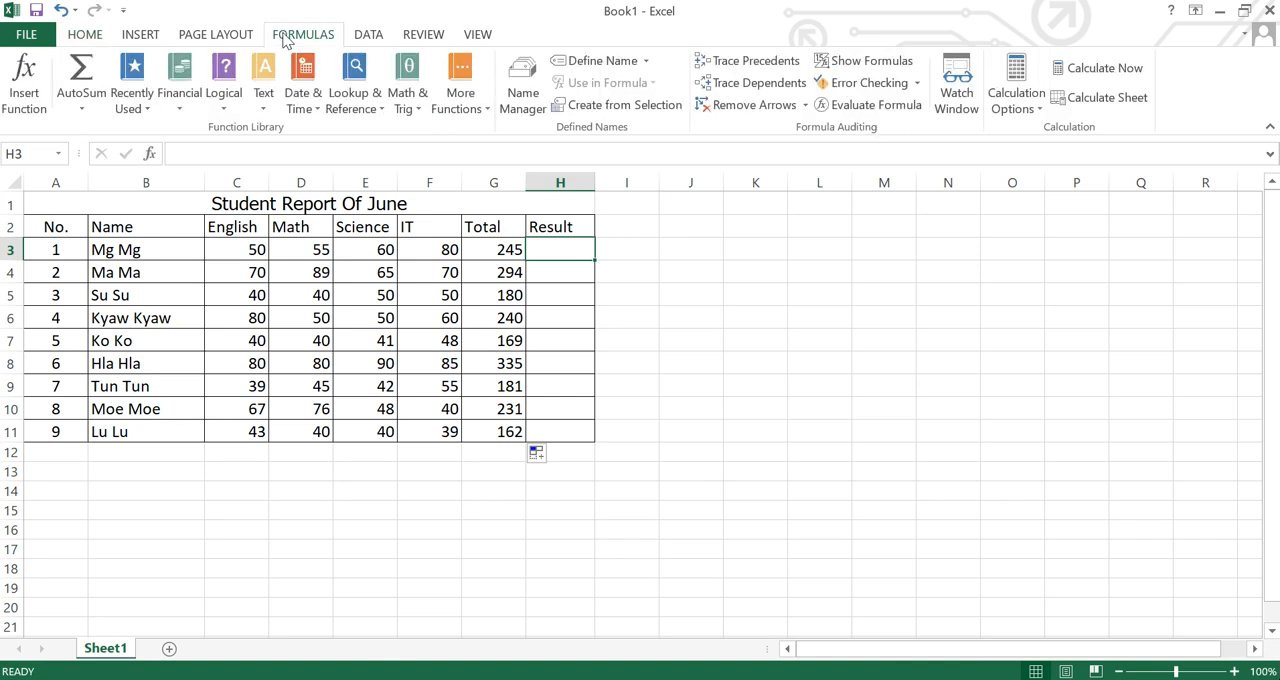
pyautogui.click(150, 112)
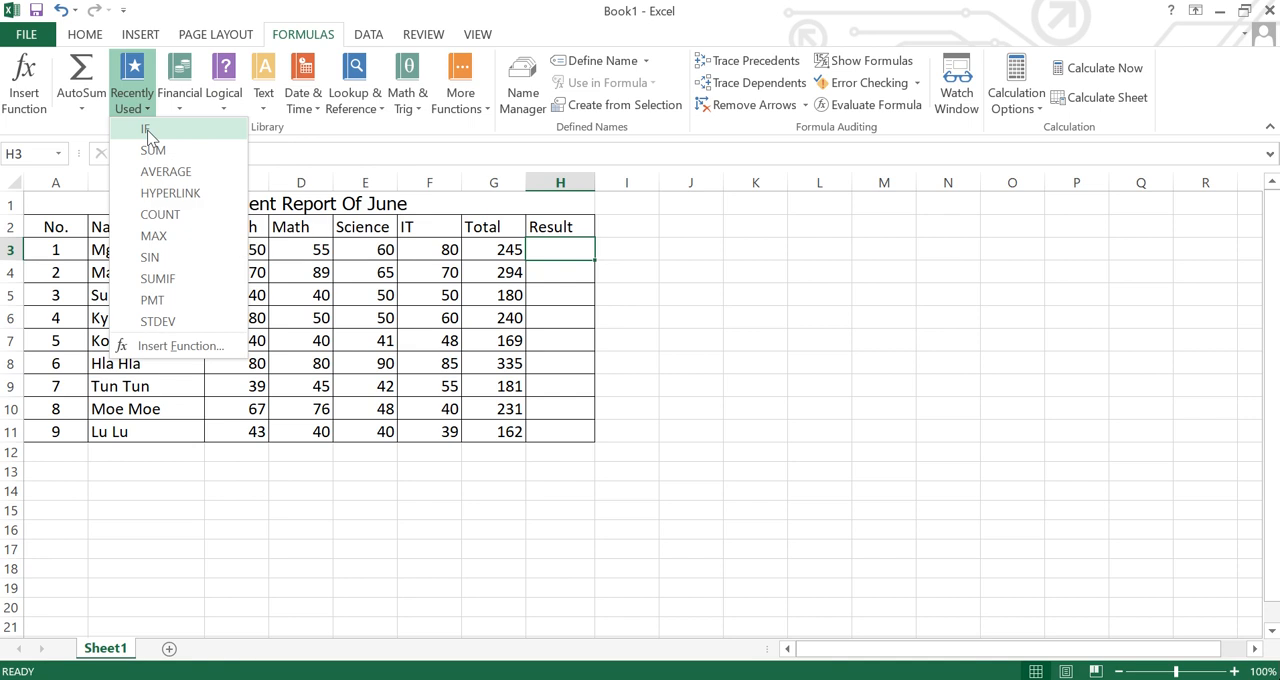
pyautogui.click(148, 131)
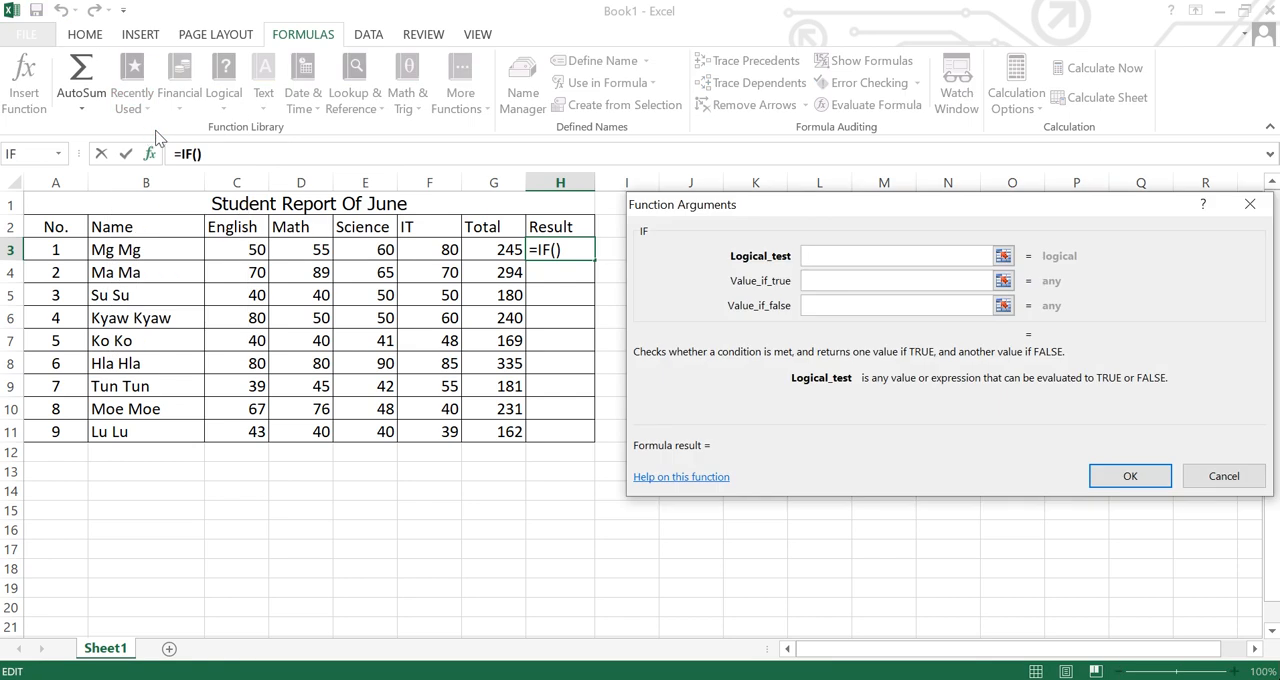
pyautogui.moveTo(762, 210); pyautogui.dragTo(734, 205)
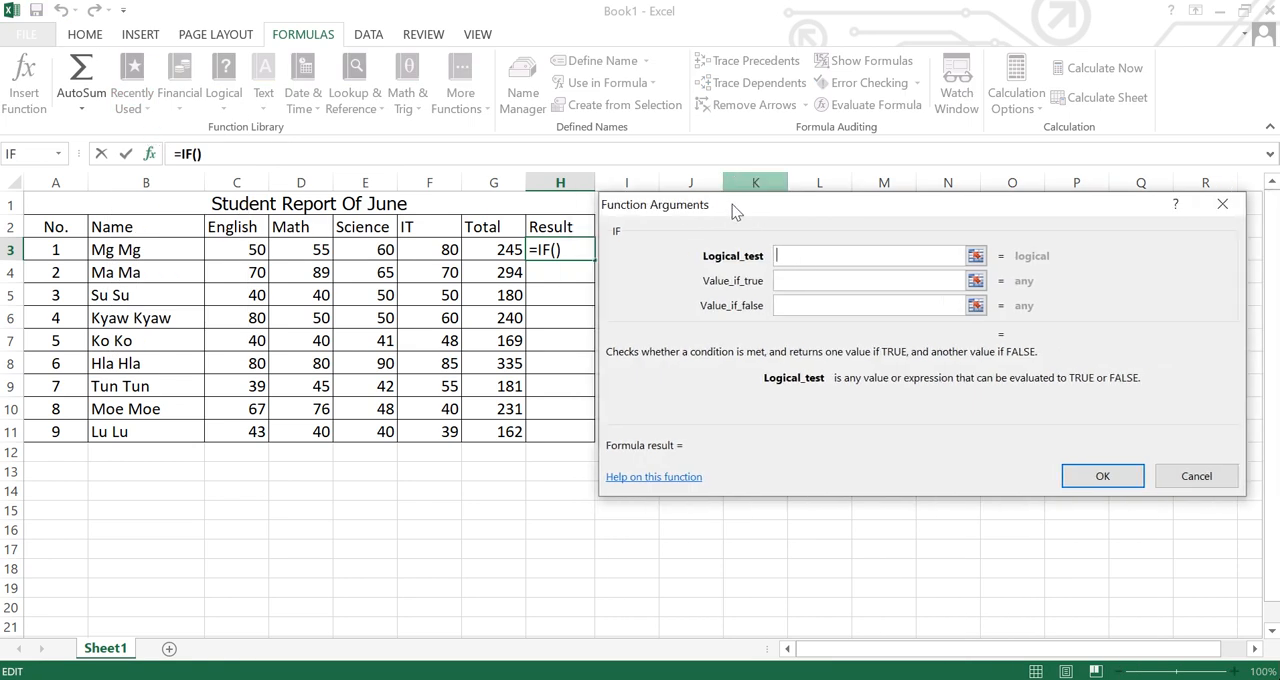
pyautogui.click(785, 279)
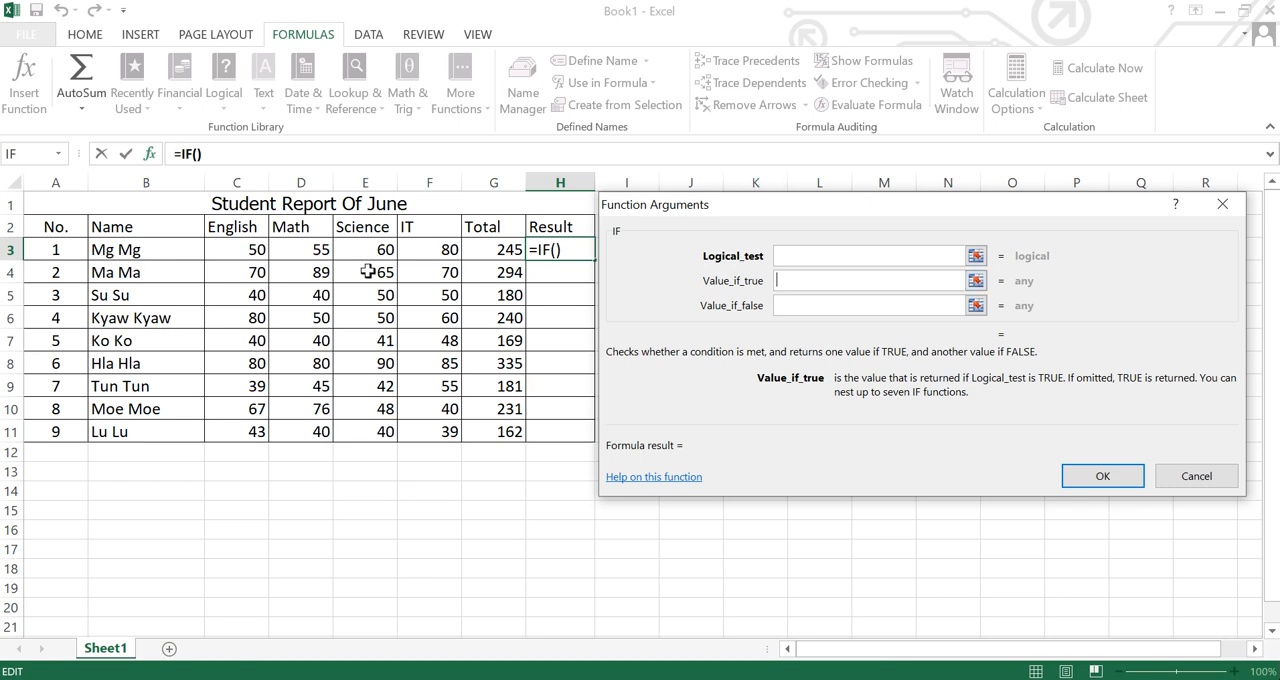
pyautogui.click(781, 305)
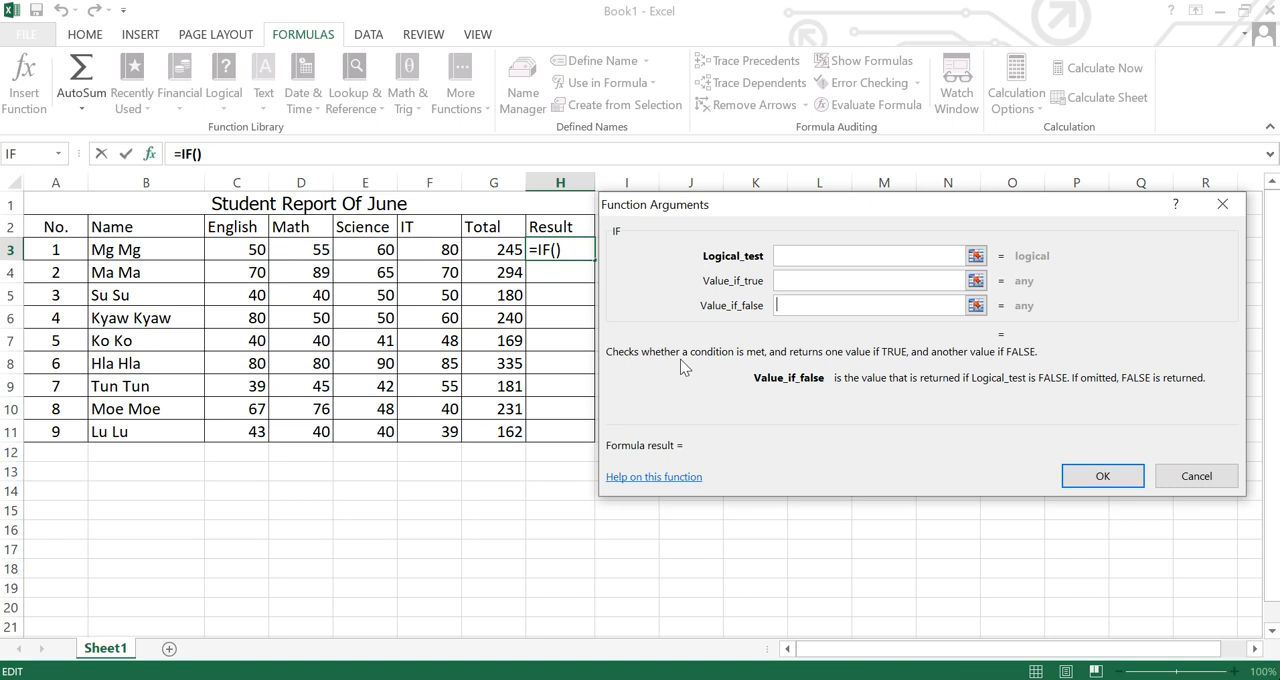
pyautogui.click(794, 256)
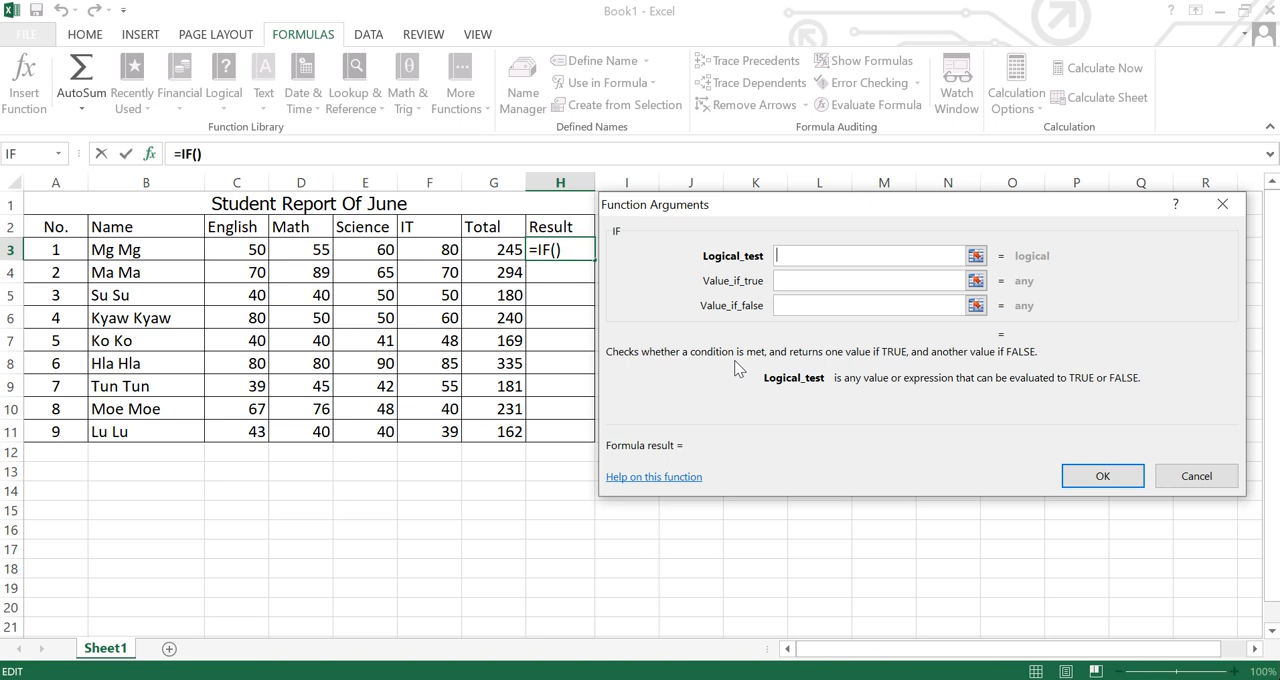
# Set the IF function's logical test to MIN(C3:F3)>=40.
pyautogui.write('MIN')
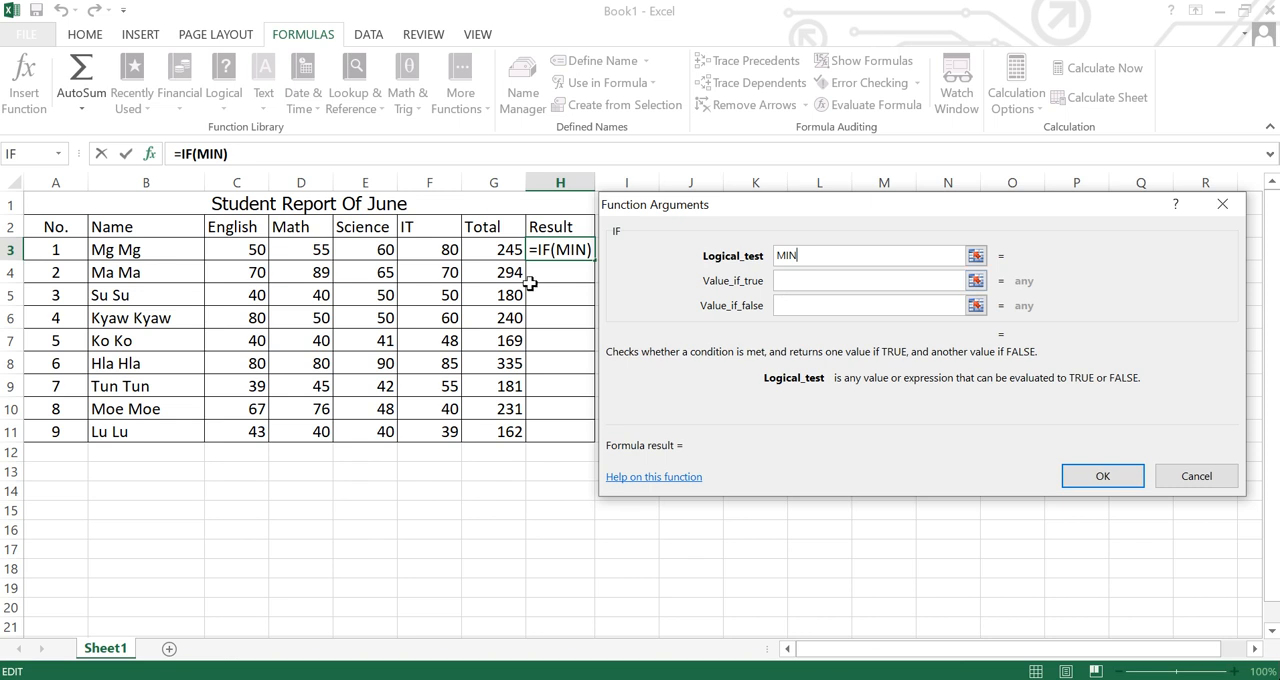
pyautogui.moveTo(245, 250); pyautogui.dragTo(449, 251)
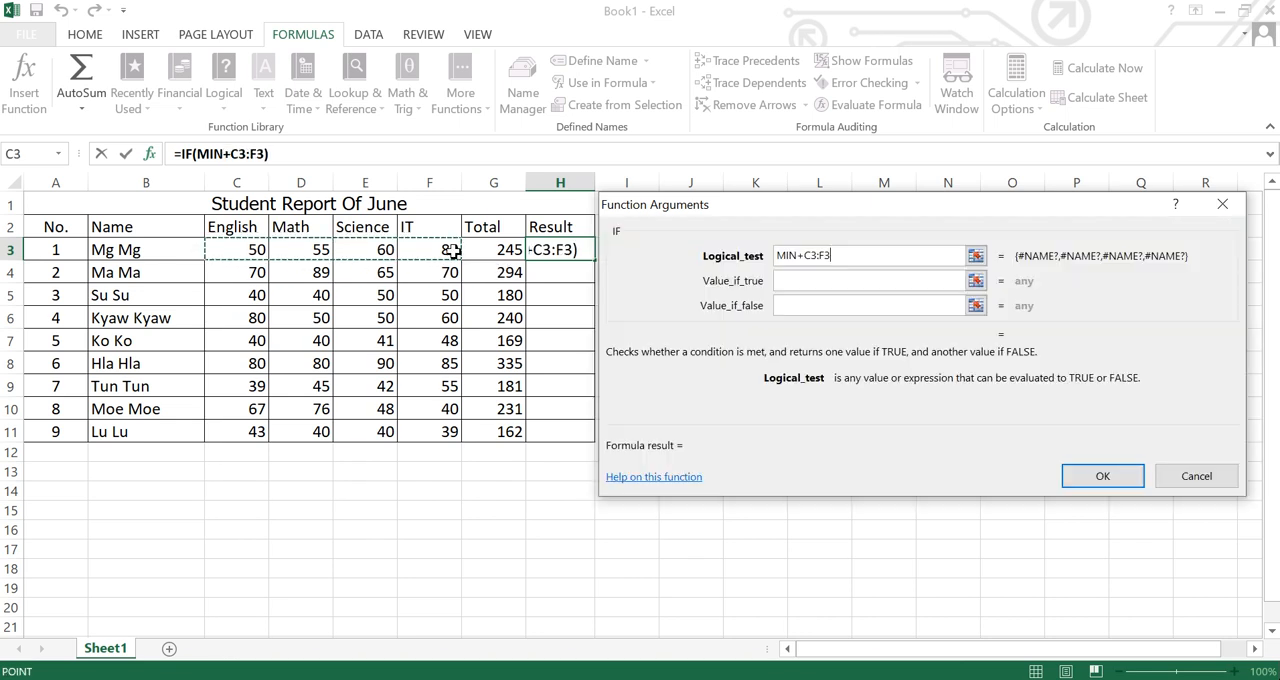
pyautogui.click(806, 255)
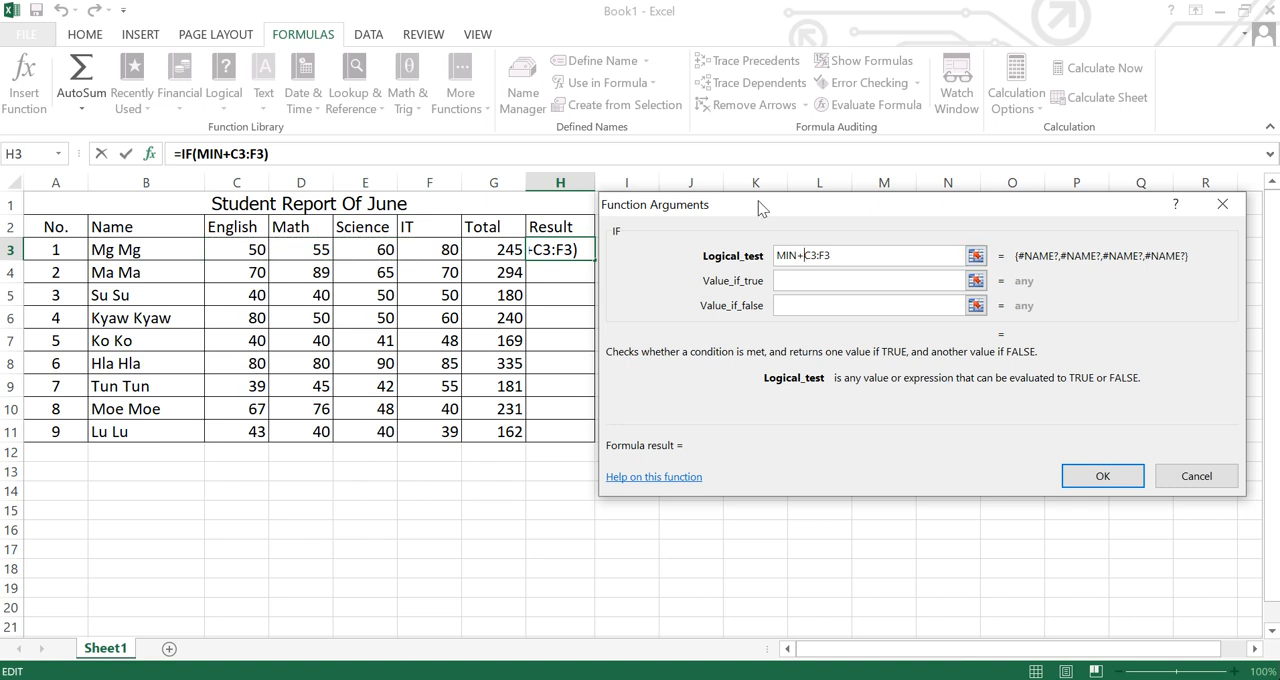
pyautogui.press('BackSpace')
pyautogui.write('(')
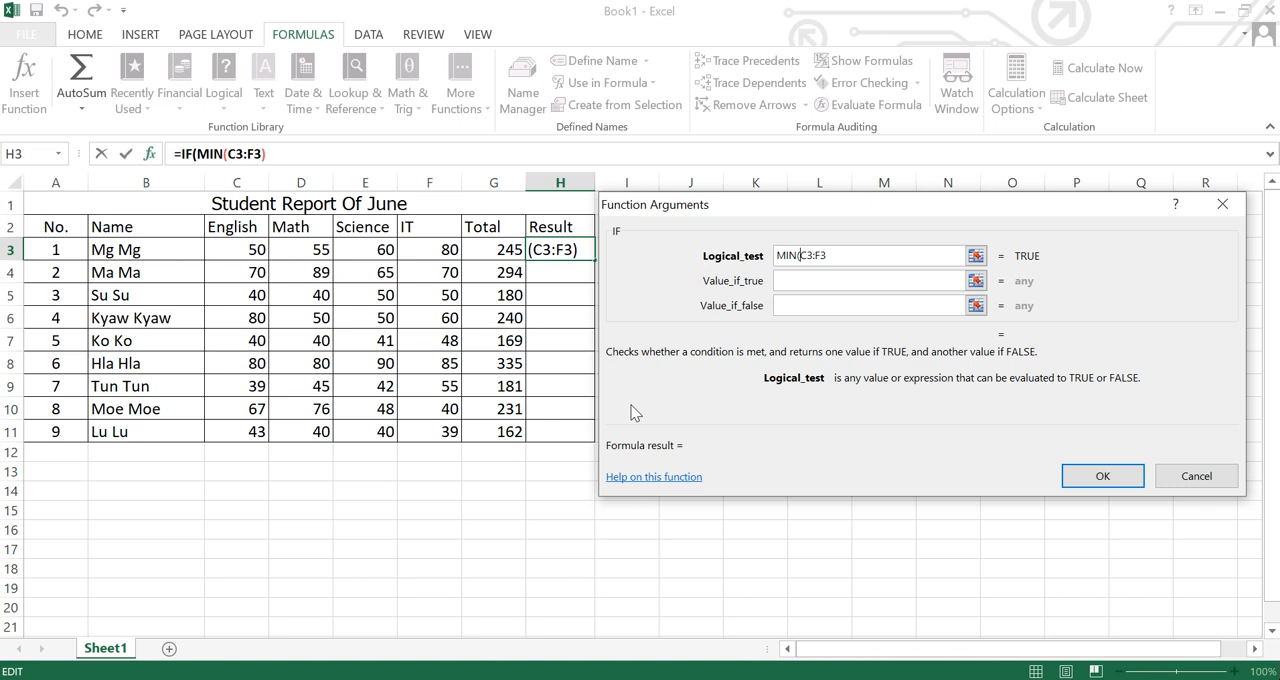
pyautogui.click(836, 258)
pyautogui.write(')')
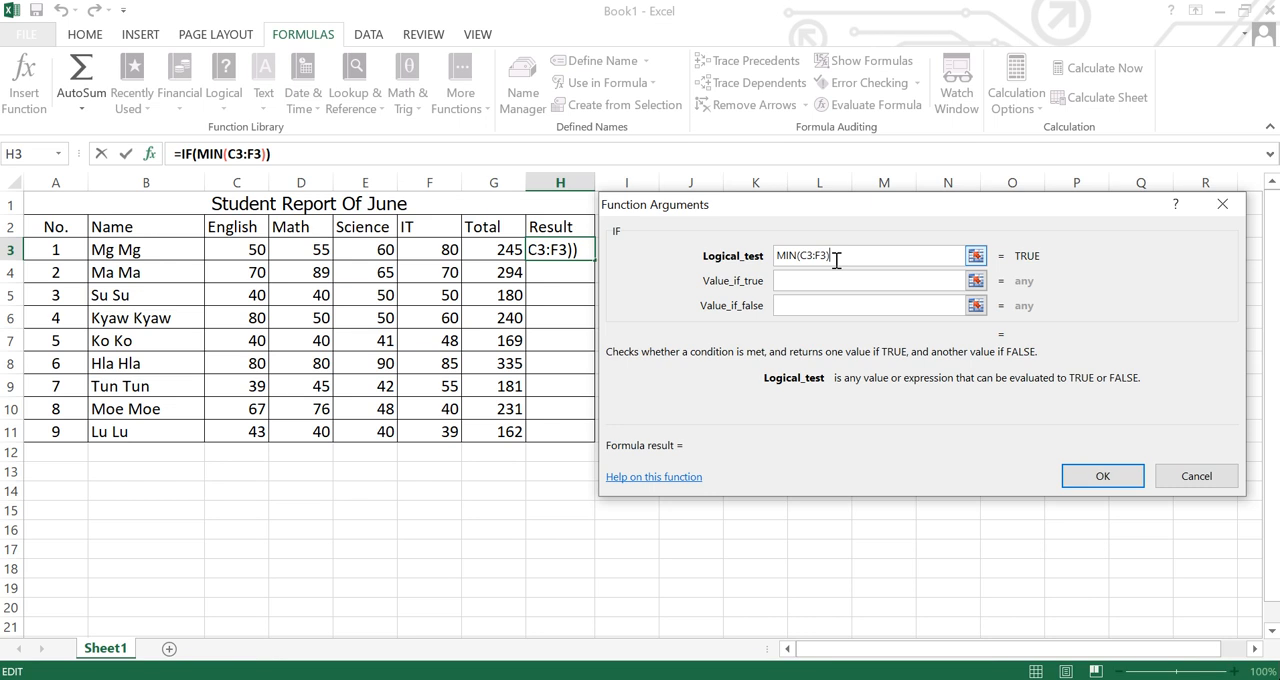
pyautogui.write('>=')
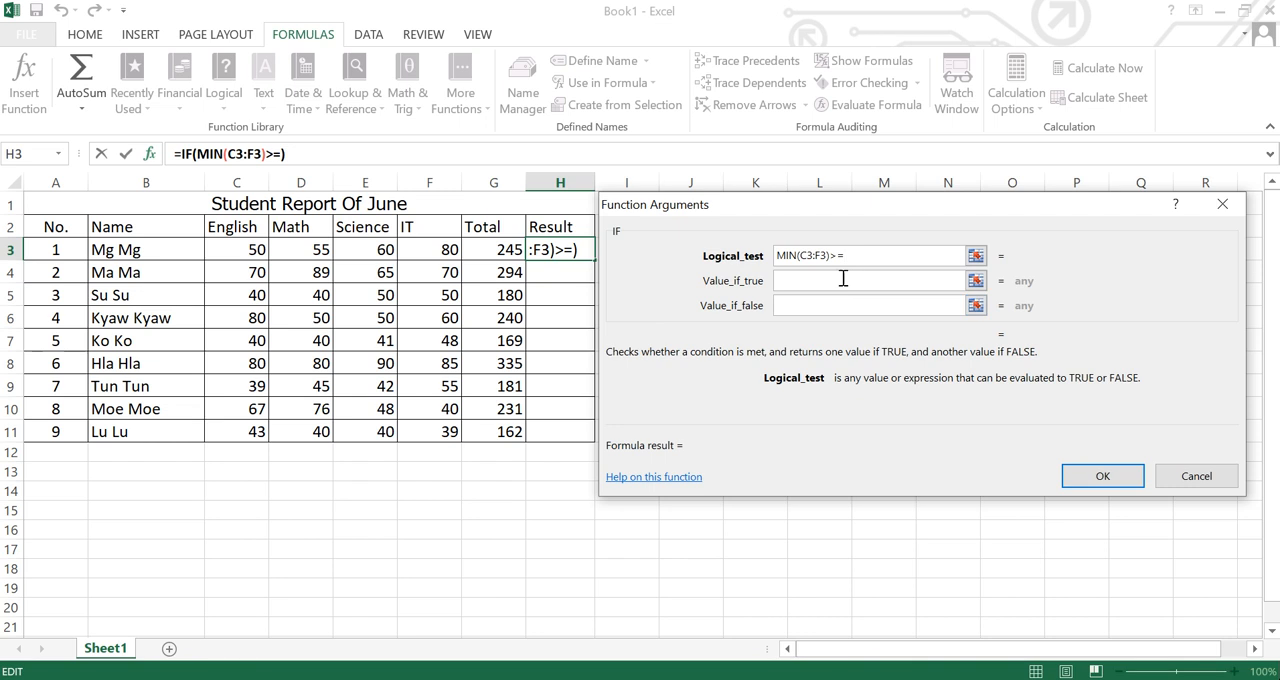
pyautogui.write('40')
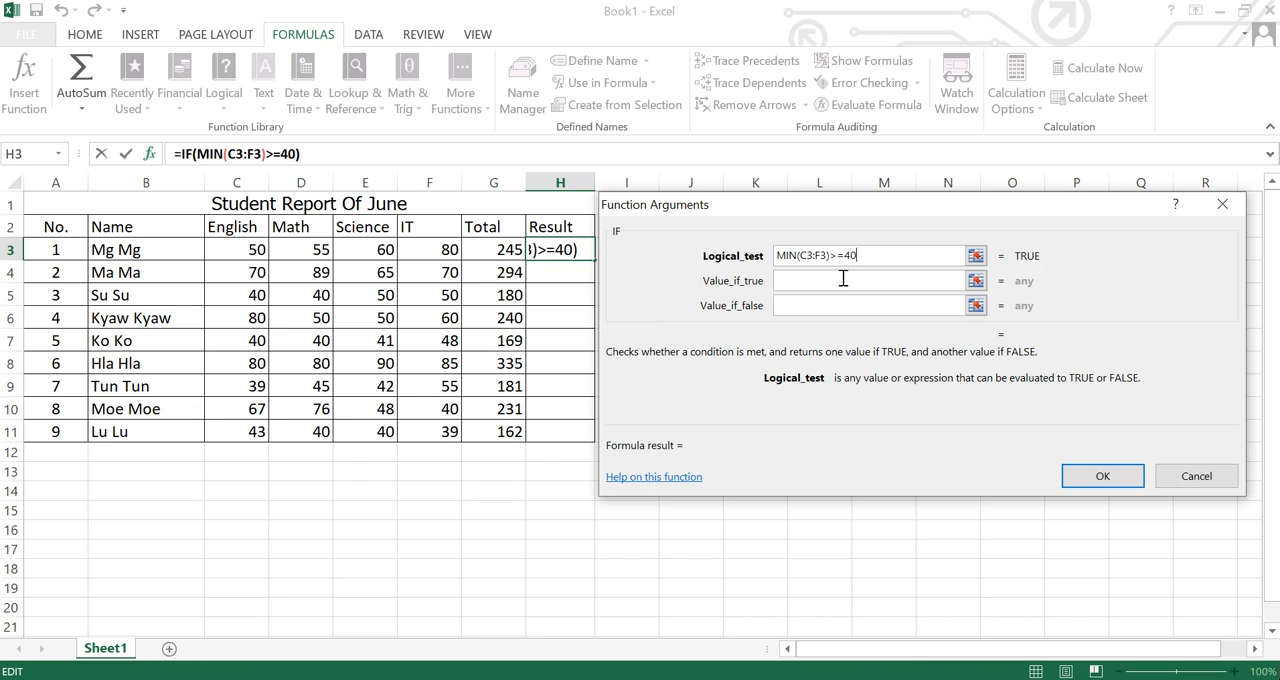
# Set the IF function to return PASS if true and FAIL if false, and apply it to H3.
pyautogui.click(843, 280)
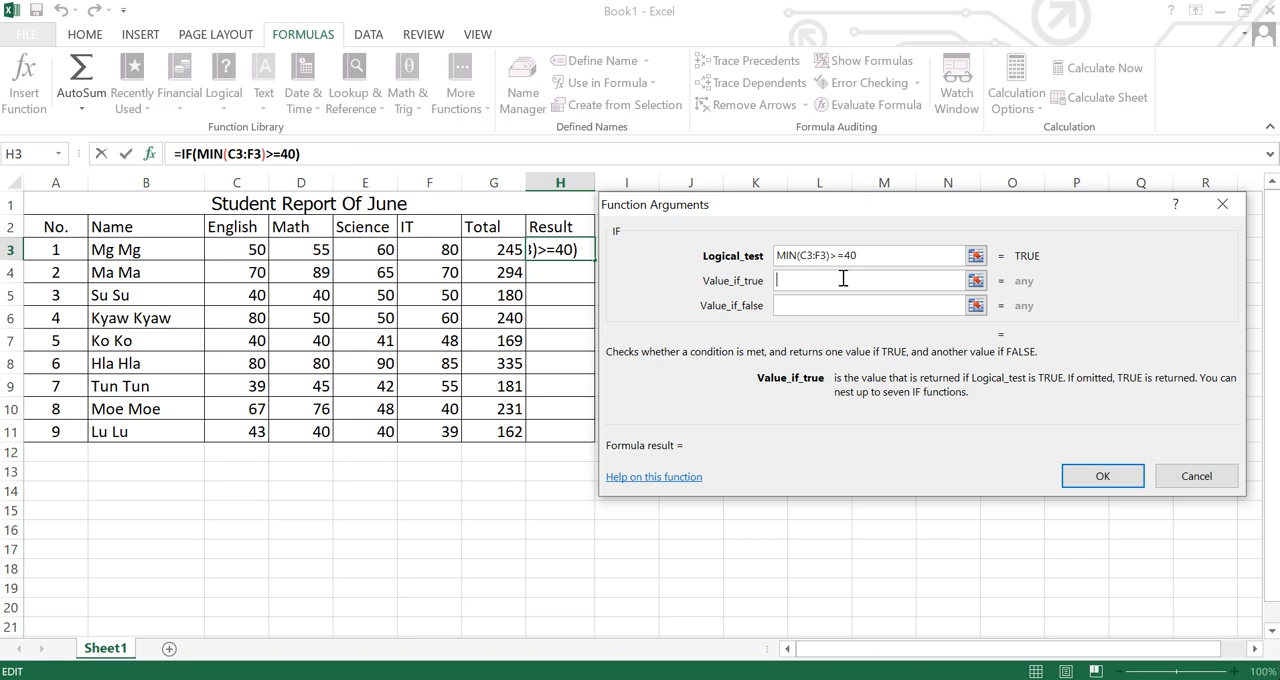
pyautogui.write('PASS')
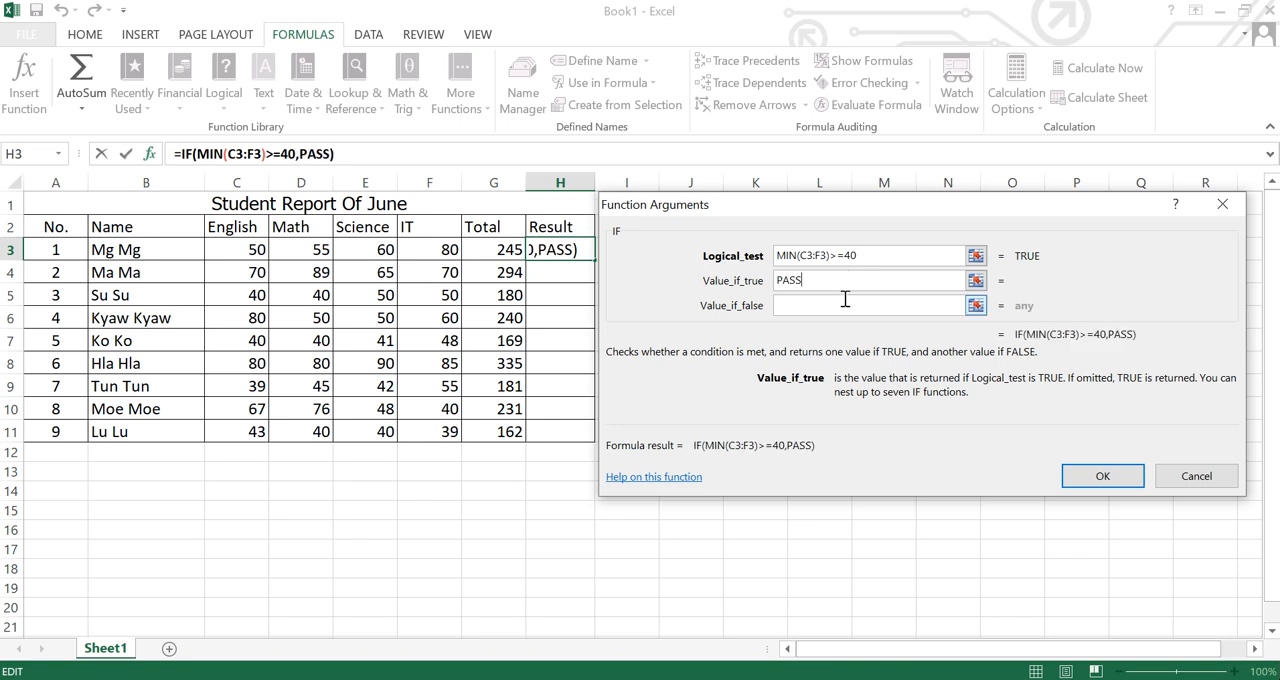
pyautogui.click(810, 305)
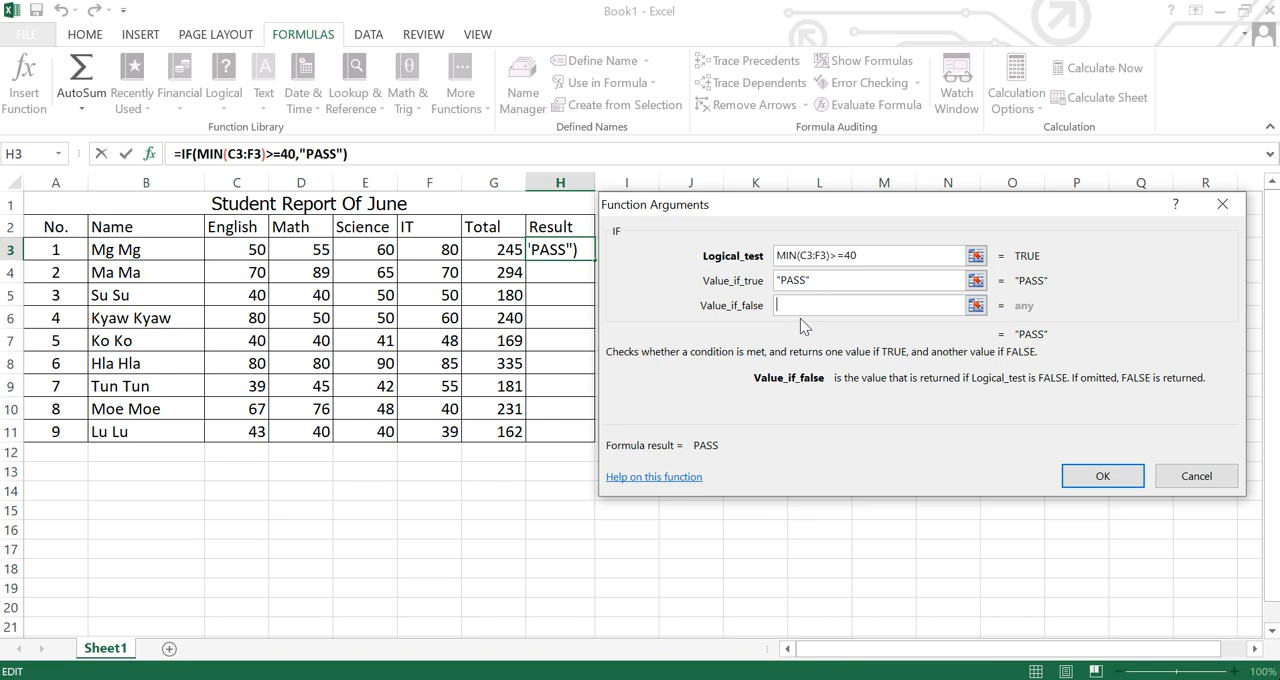
pyautogui.write('FAIL')
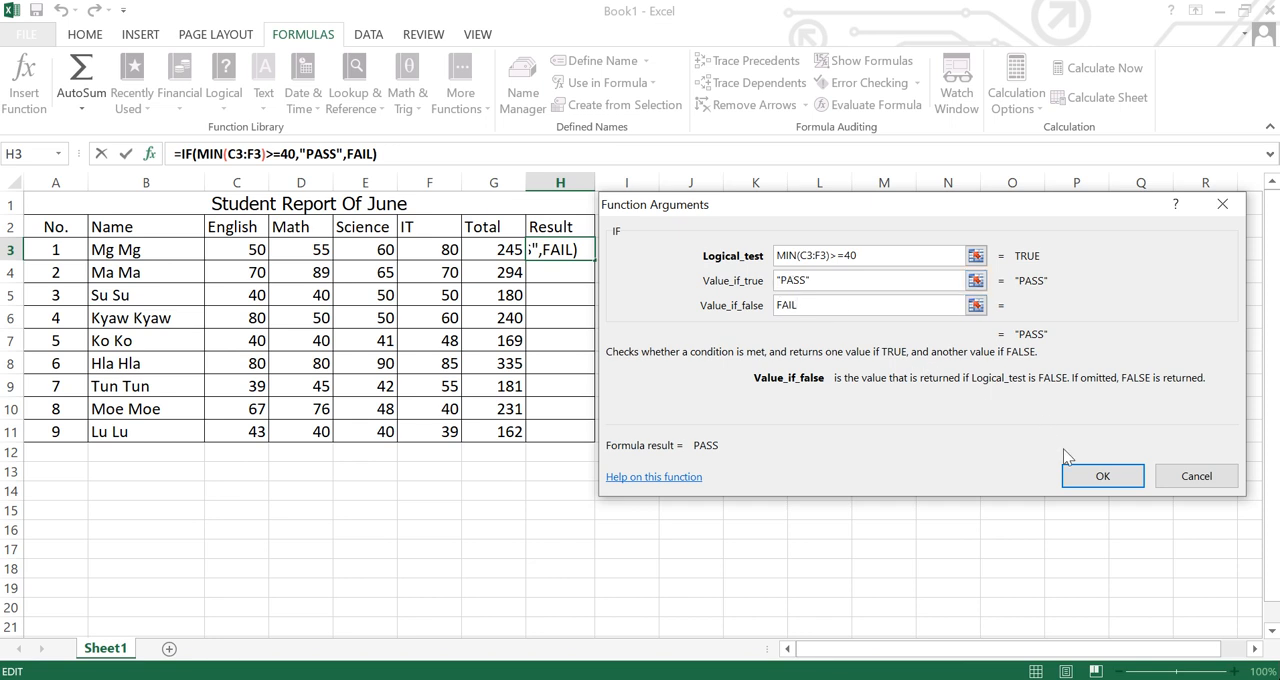
pyautogui.click(1088, 479)
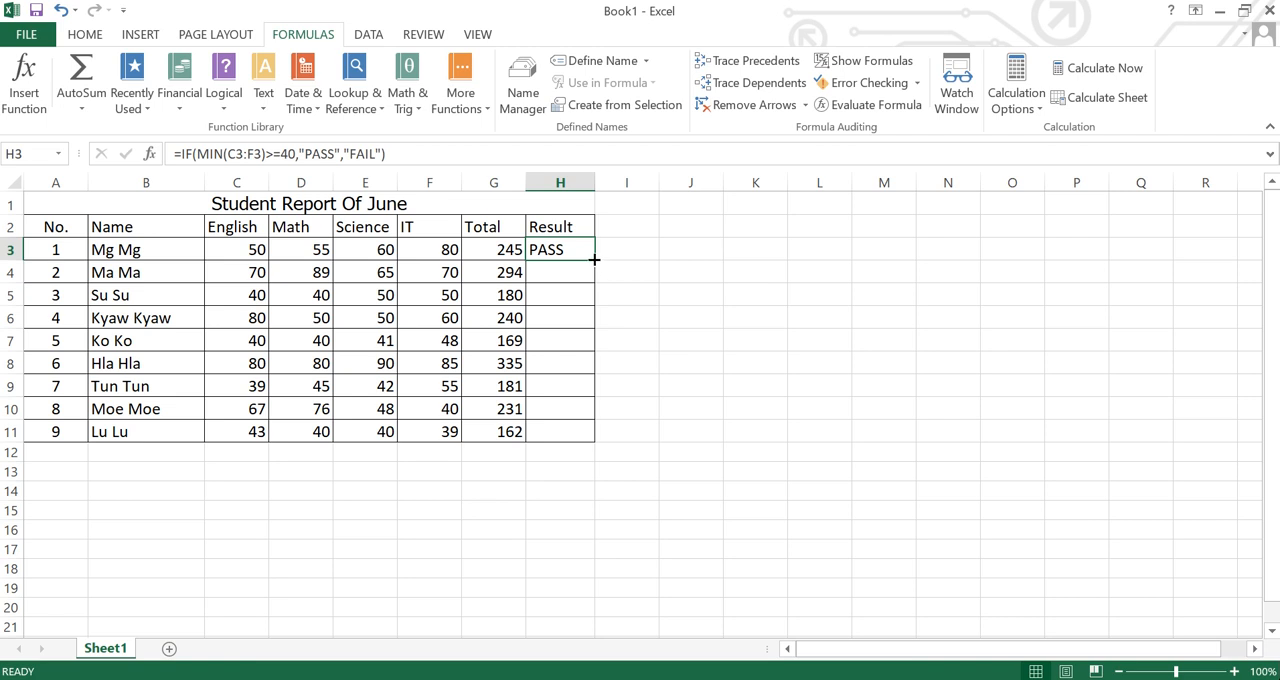
# Fill the Result formula from H3 down to H11 and check row 9's result against its English mark.
pyautogui.moveTo(594, 260); pyautogui.dragTo(588, 432)
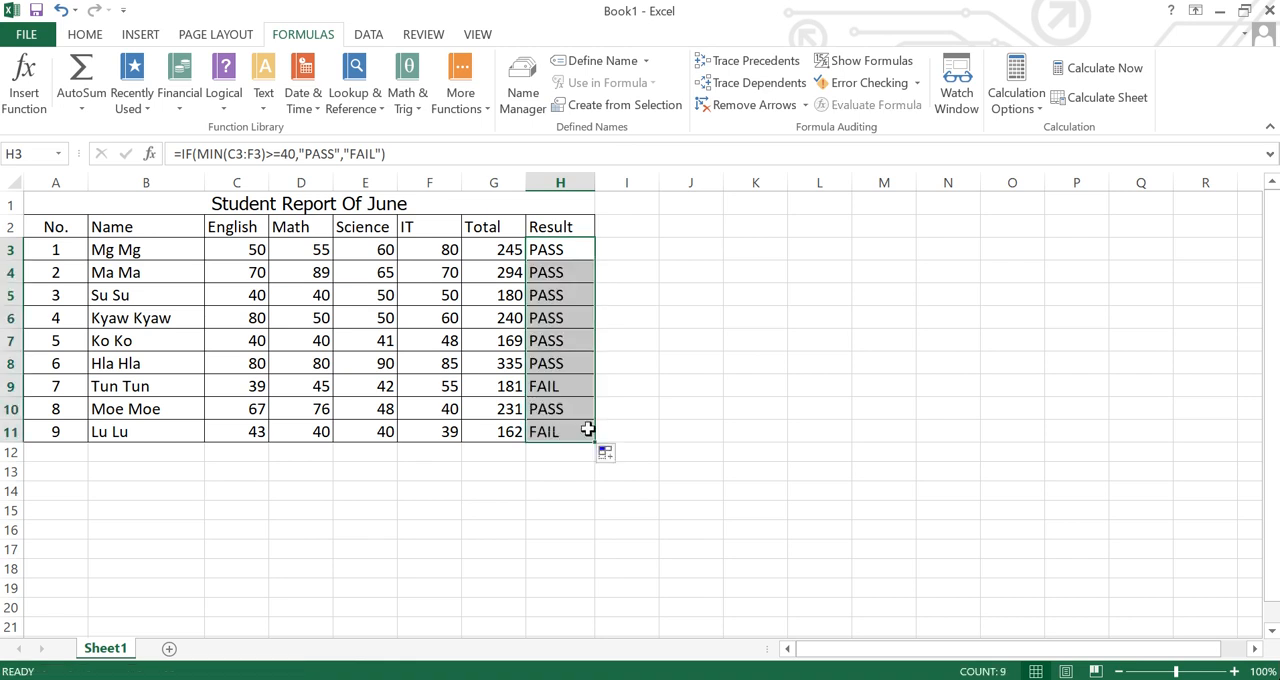
pyautogui.click(467, 507)
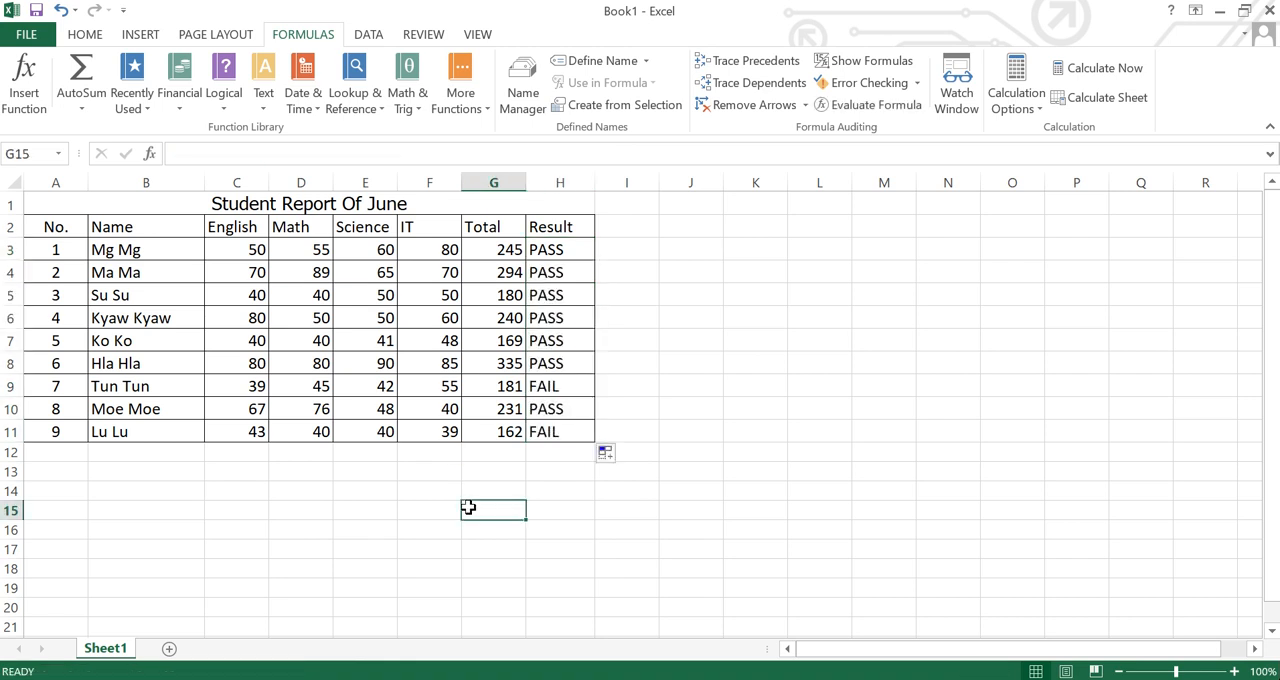
pyautogui.click(576, 390)
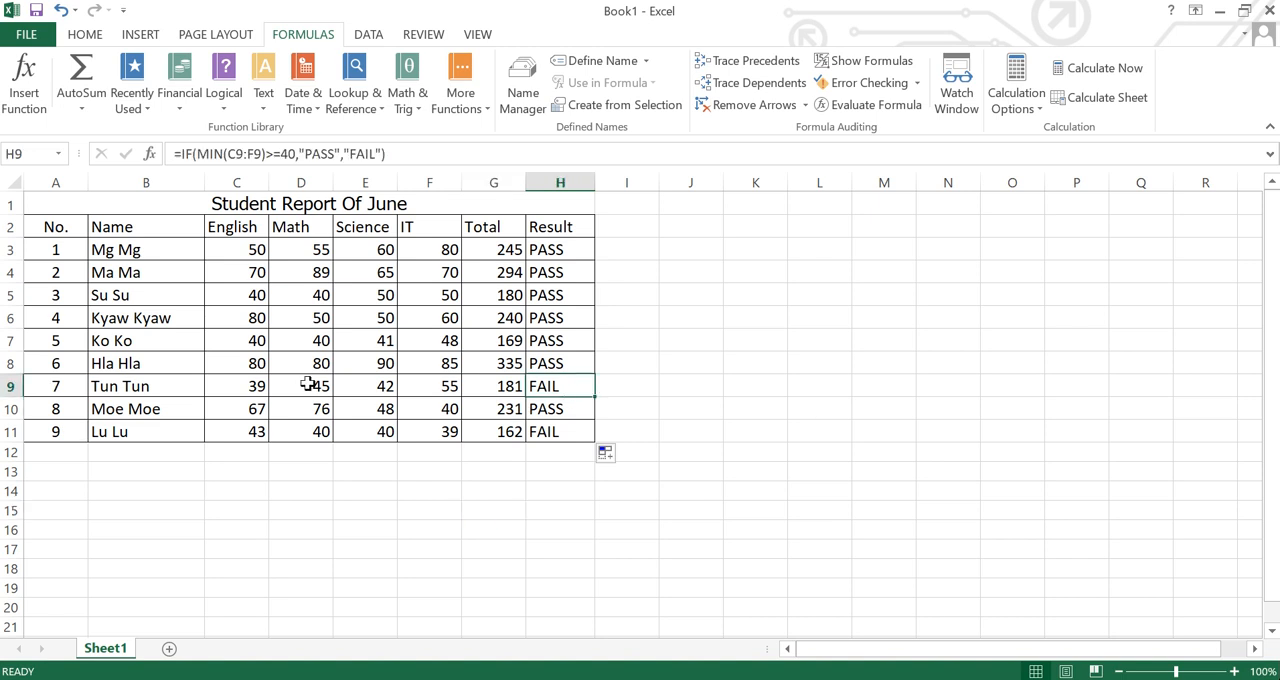
pyautogui.click(41, 380)
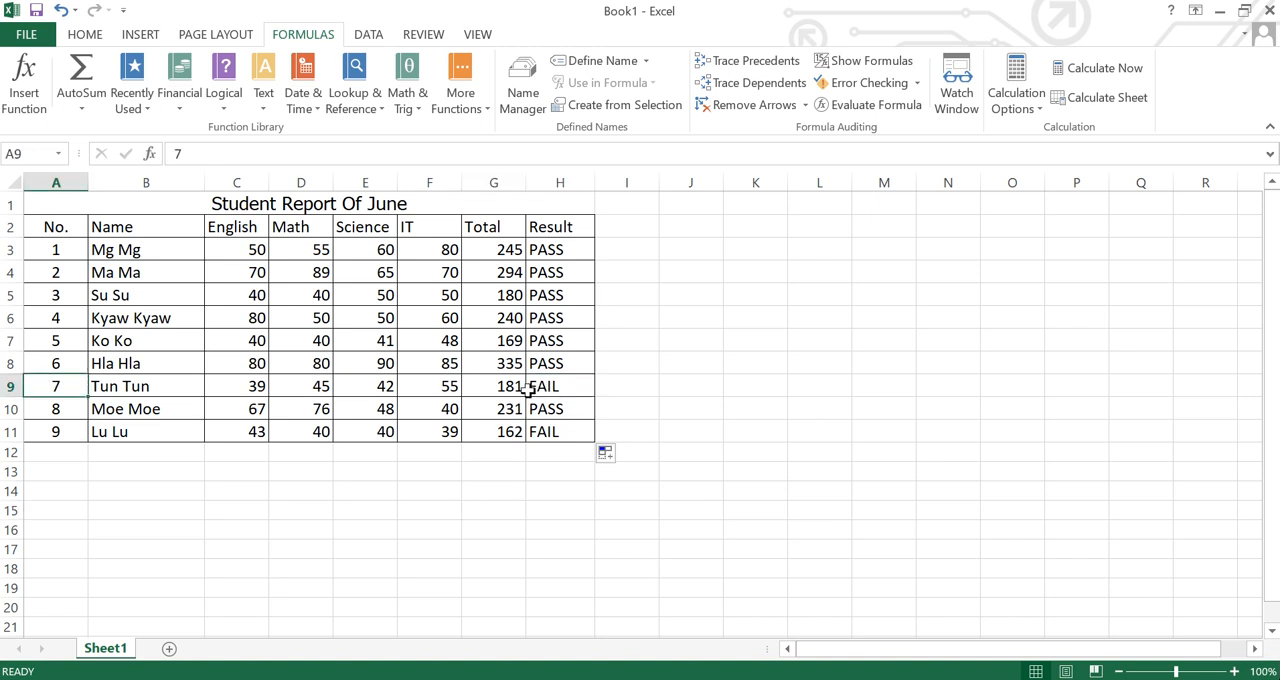
pyautogui.click(248, 390)
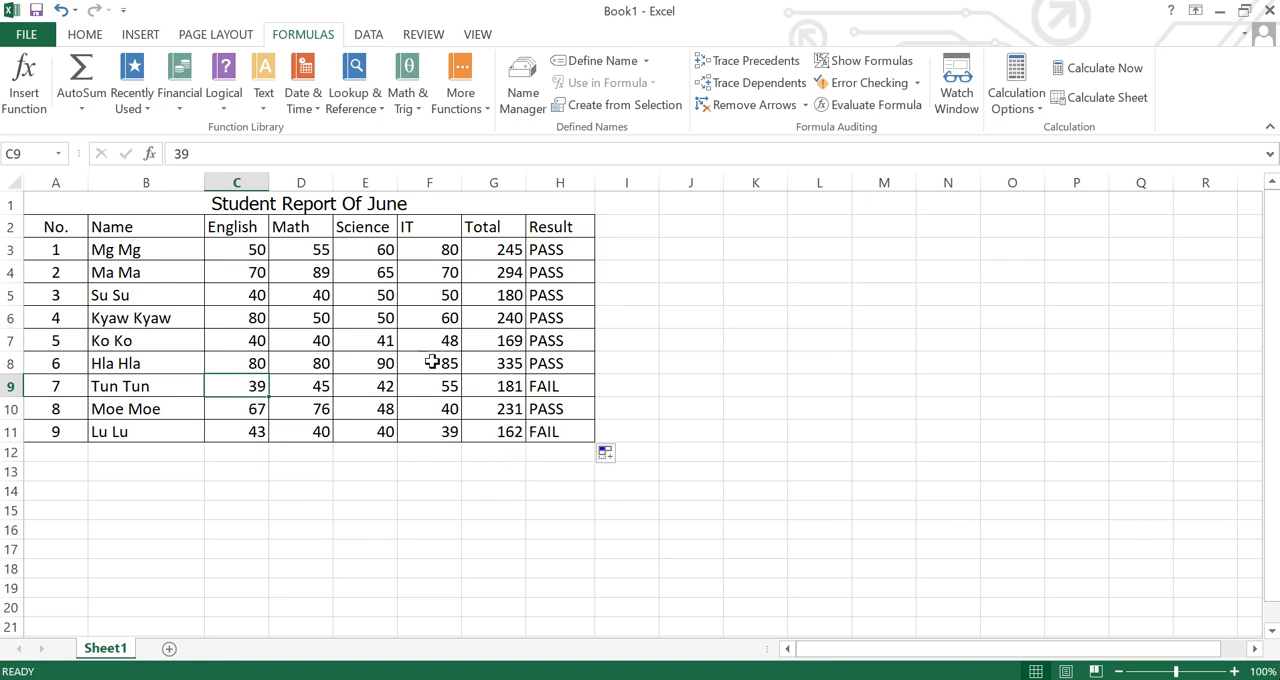
# Change the last student's IT mark in F11 to 50.
pyautogui.click(446, 430)
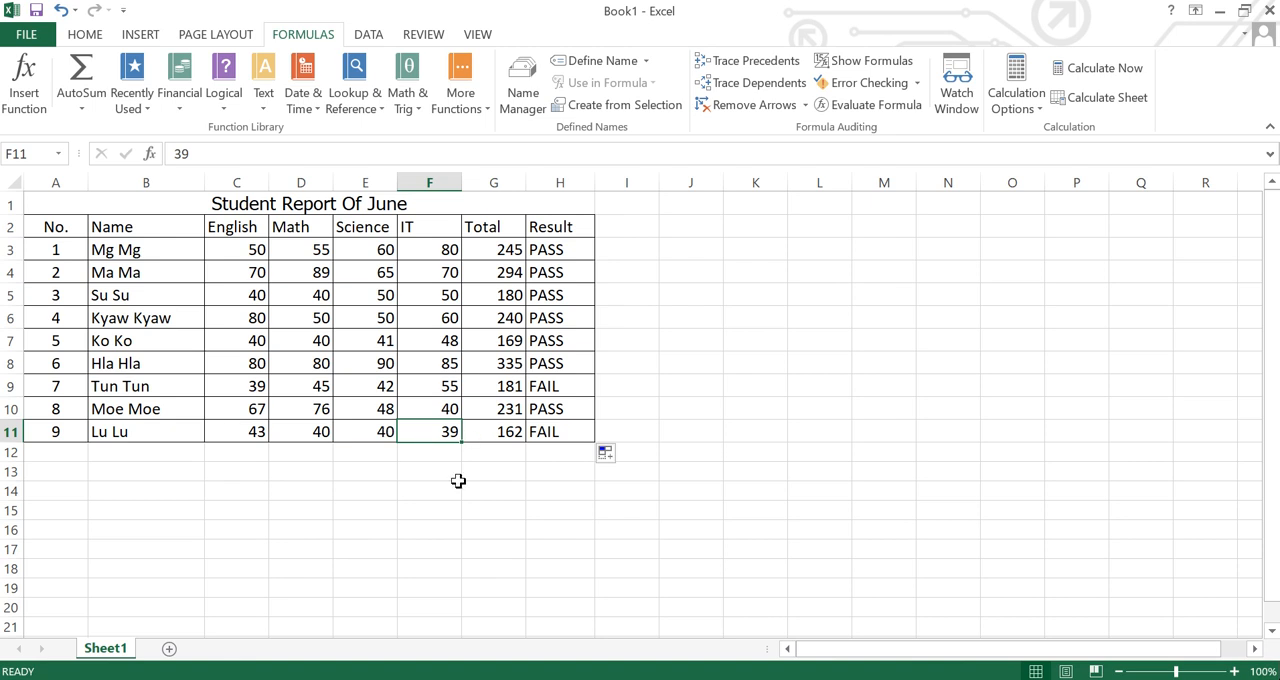
pyautogui.write('50')
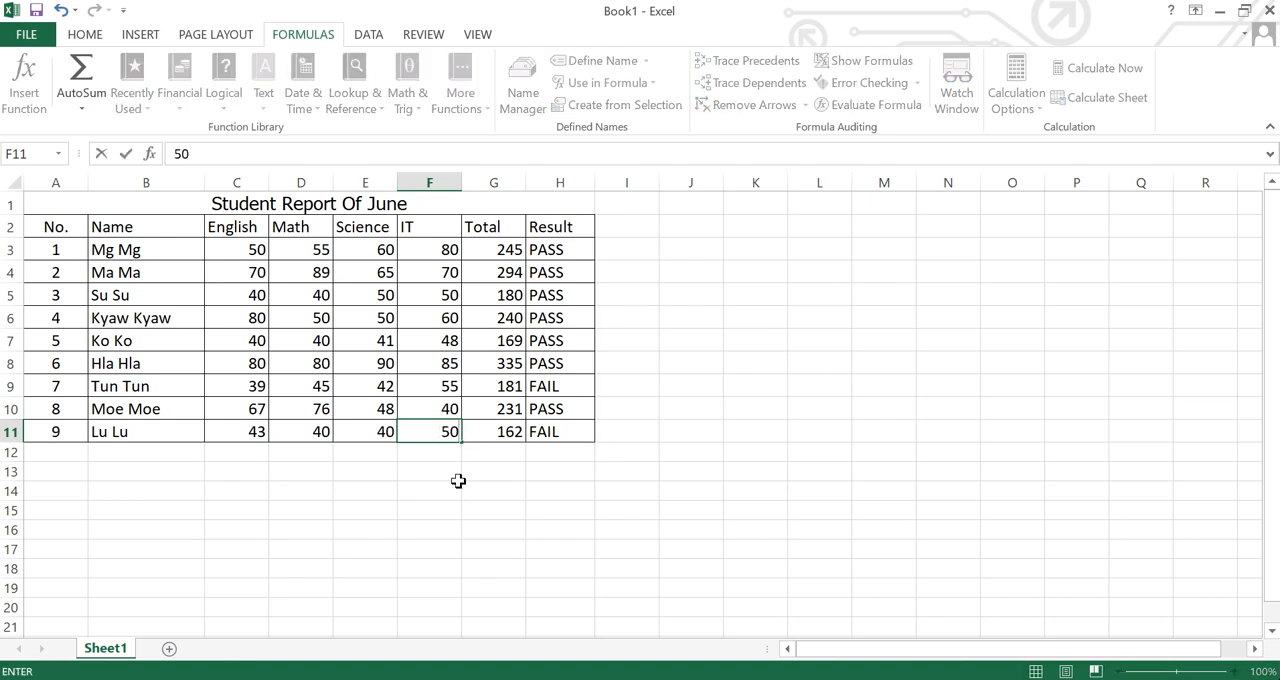
pyautogui.press('Return')
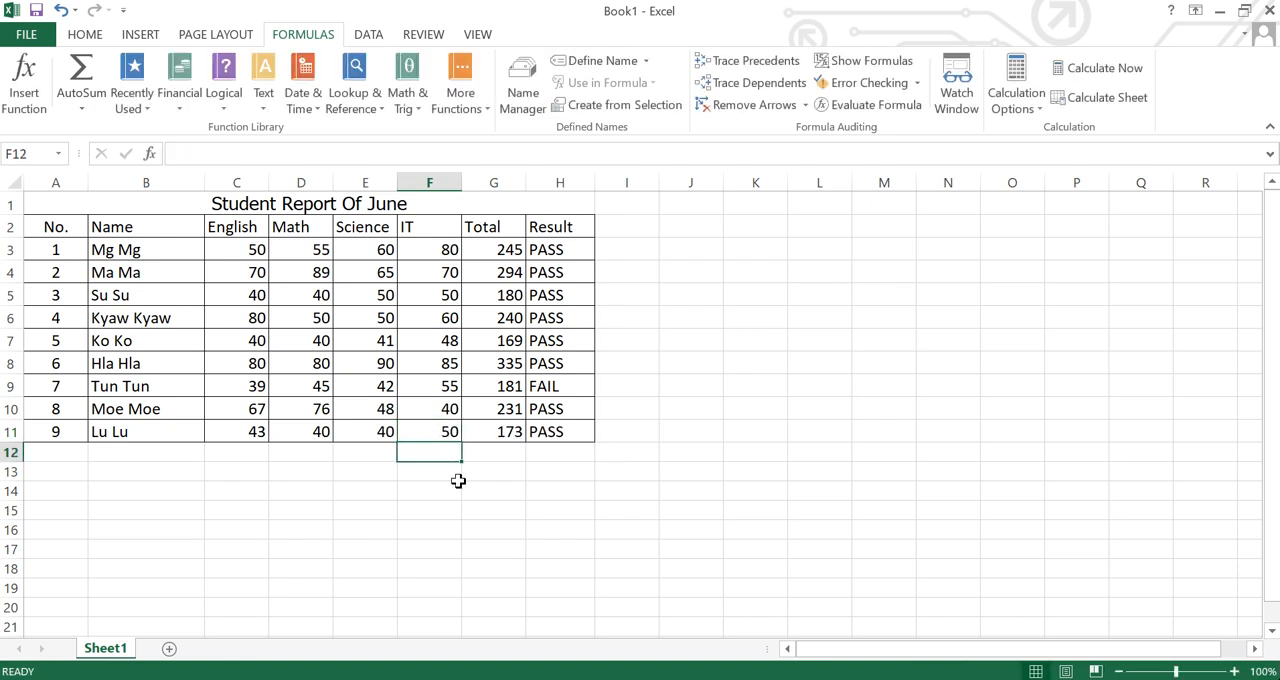